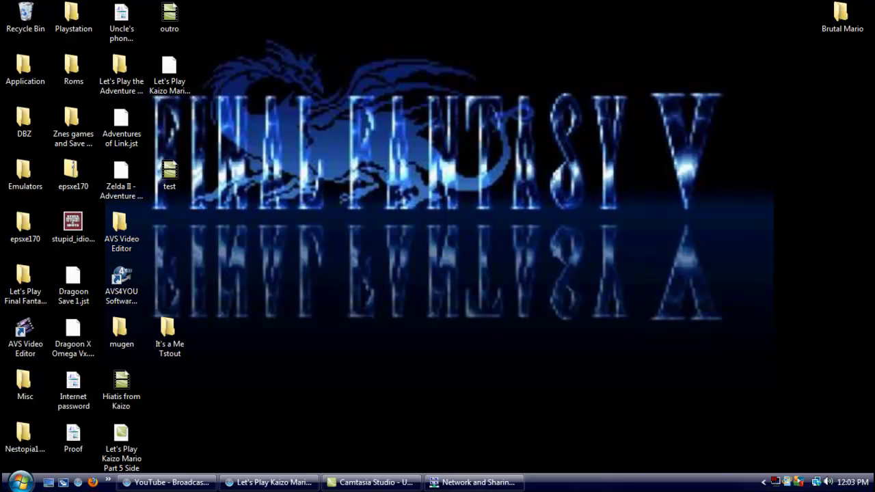
Open Network and Sharing Center from the network tray icon to see the Cyfre 2 connection.
left_click(816, 481)
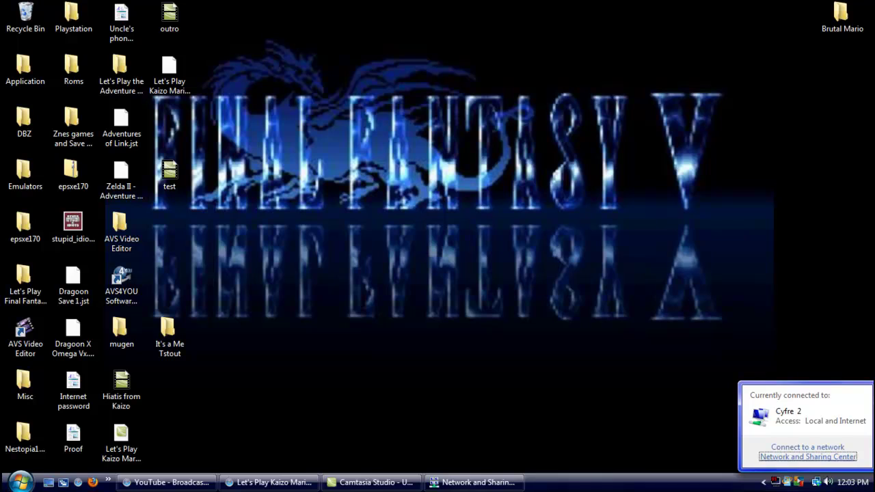
left_click(808, 457)
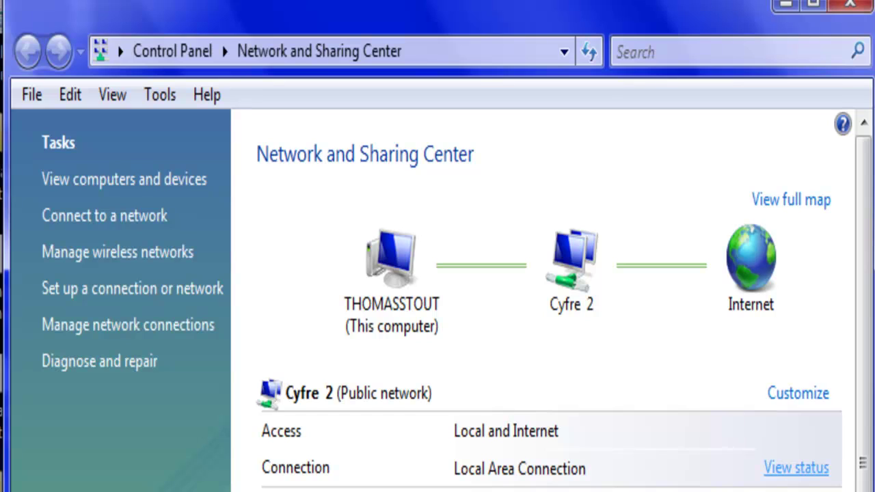
View the Local Area Connection status (10.0 Mbps, bytes sent/received) and its Properties.
left_click(796, 468)
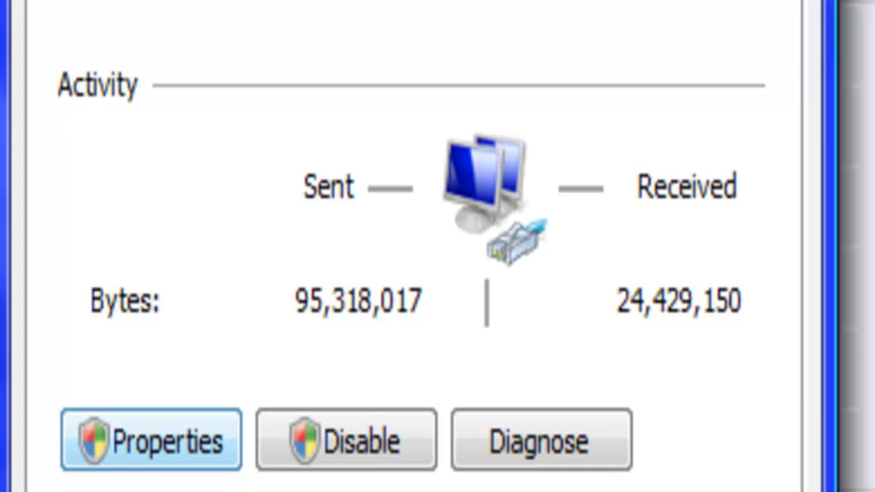
left_click(151, 439)
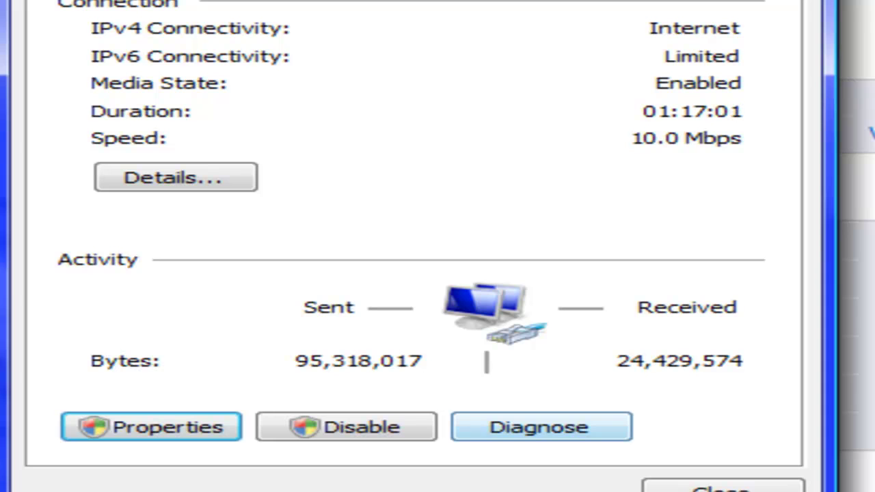
Diagnose the Local Area Connection, which reports it cannot communicate with the DNS server.
left_click(541, 427)
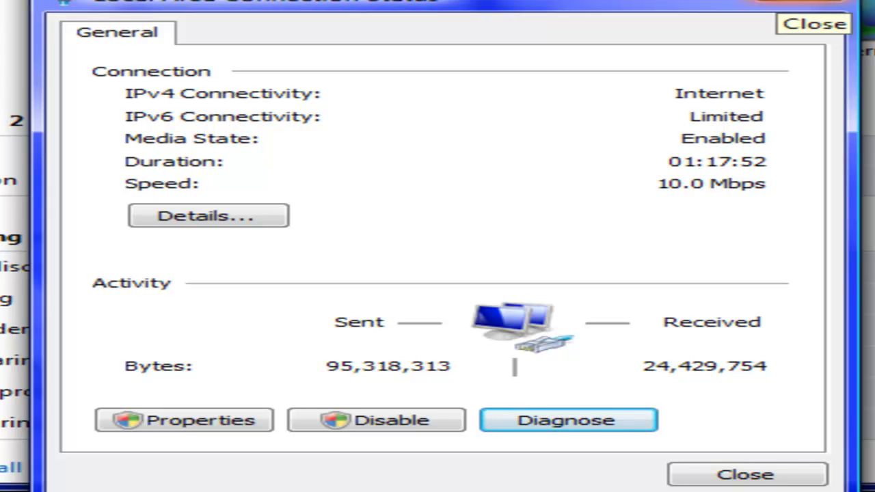
Close the status dialog and show the network map for Local Area Connection - Cyfre 2.
key("Escape")
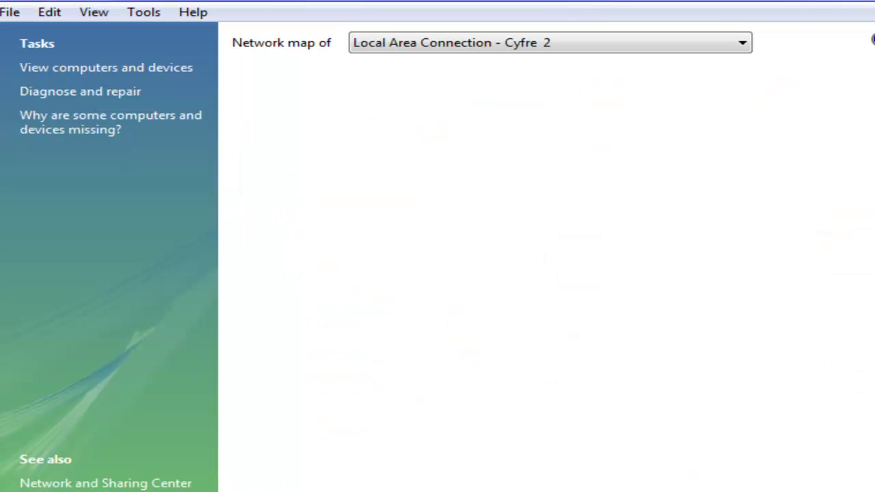
key("alt+Down")
key("Down")
key("Return")
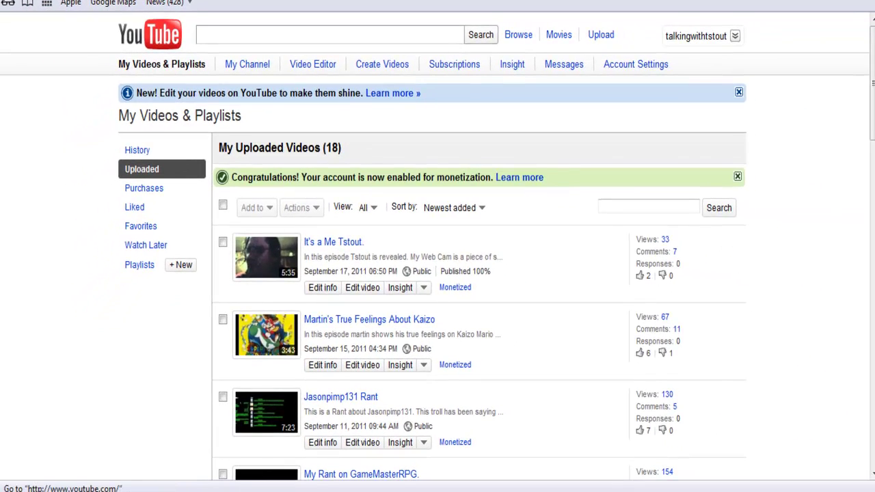
Load the YouTube homepage and scroll through it to confirm it loaded fully.
left_click(149, 35)
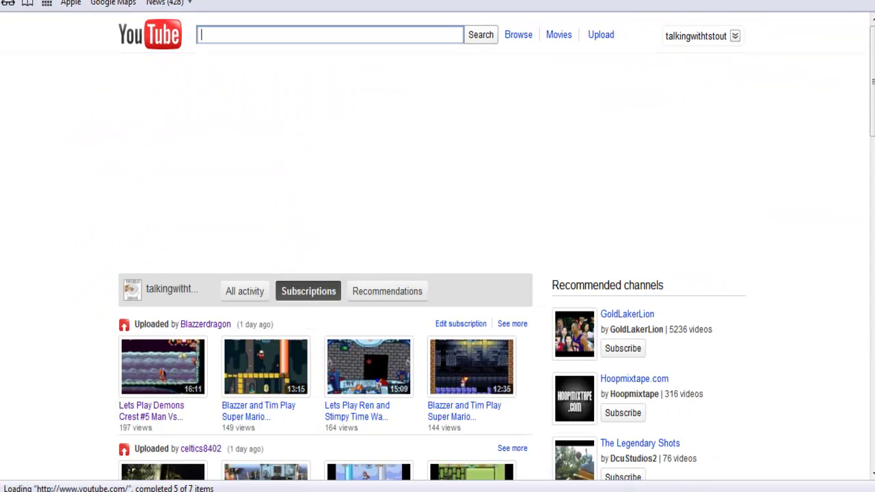
scroll(437, 246, "down", 2)
scroll(438, 246, "up", 2)
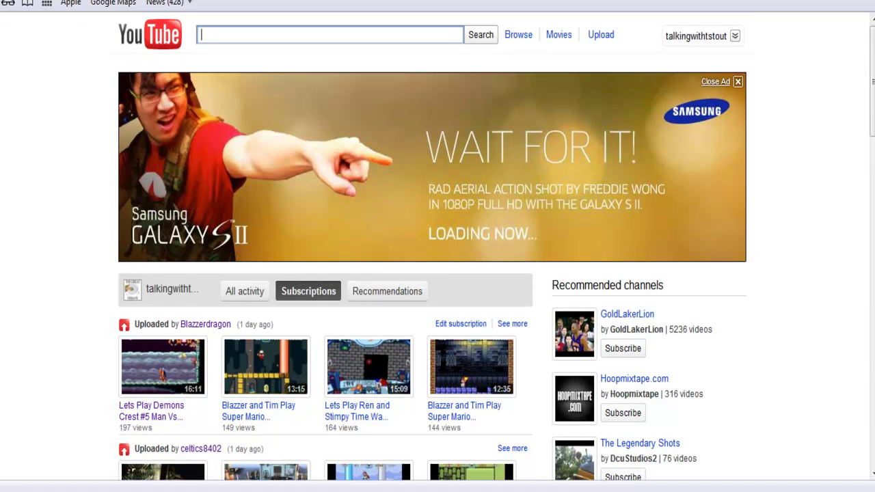